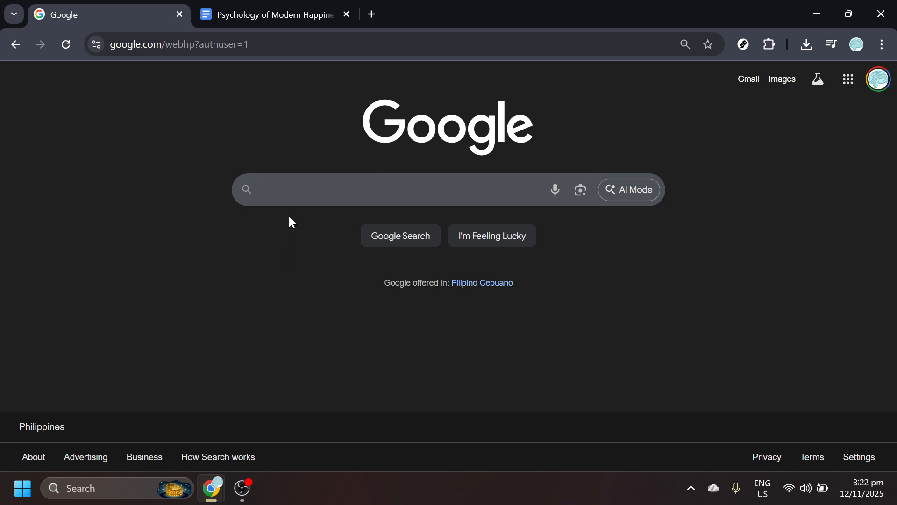
Step: Search Google for "google docs" and switch to the open Psychology of Modern Happiness document
left_click(290, 196)
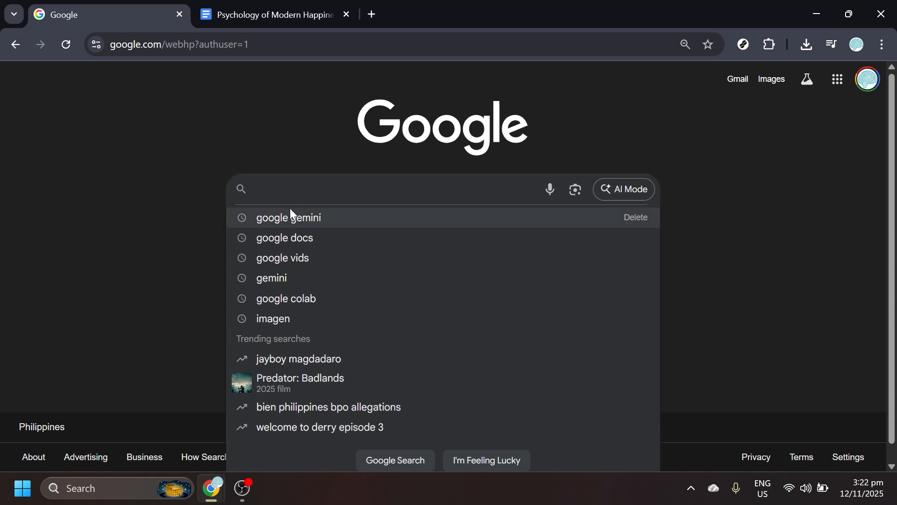
left_click(292, 238)
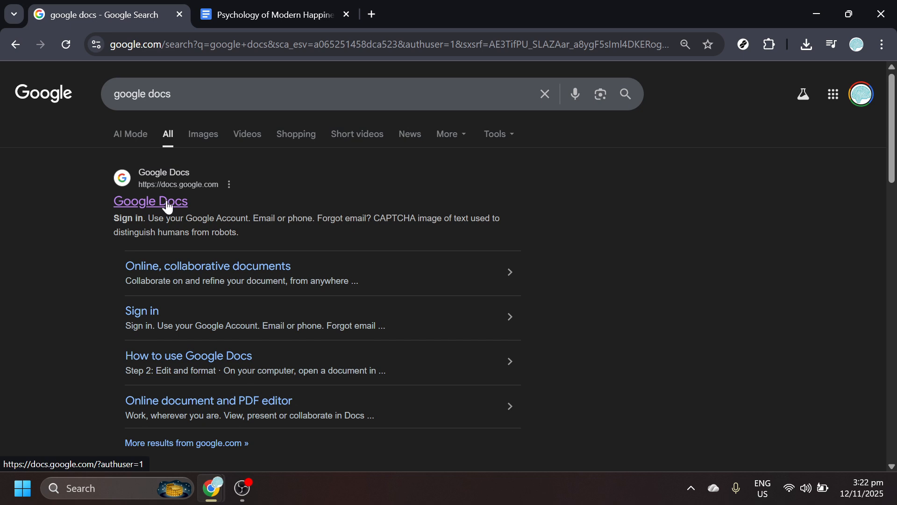
key("ctrl+Tab")
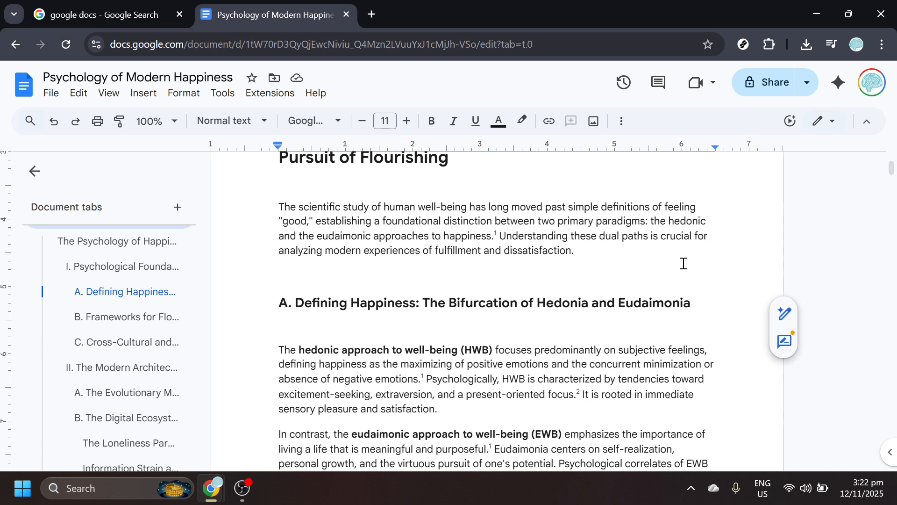
Step: Generate a Rephrase version of the introductory paragraph under "I. Psychological Foundations of Well-Being" with Refine and insert it into the document
scroll(683, 263, "down", 5)
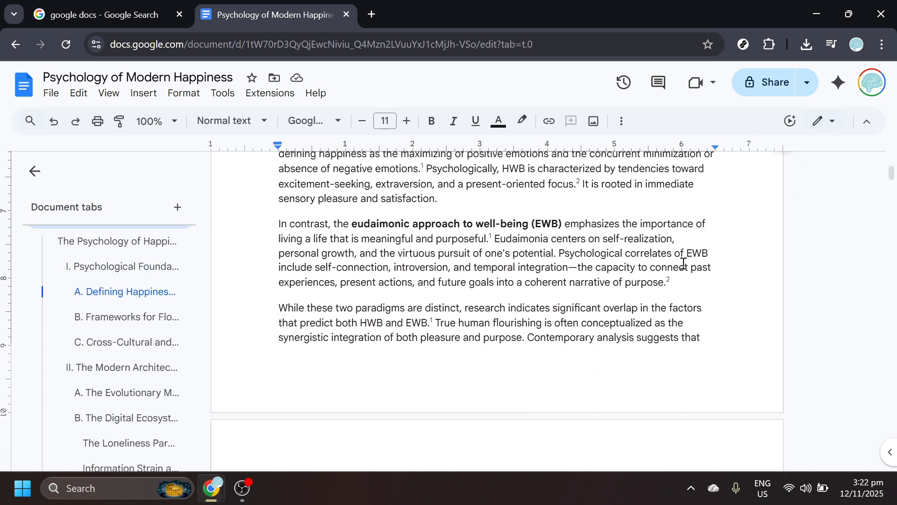
scroll(651, 292, "up", 3)
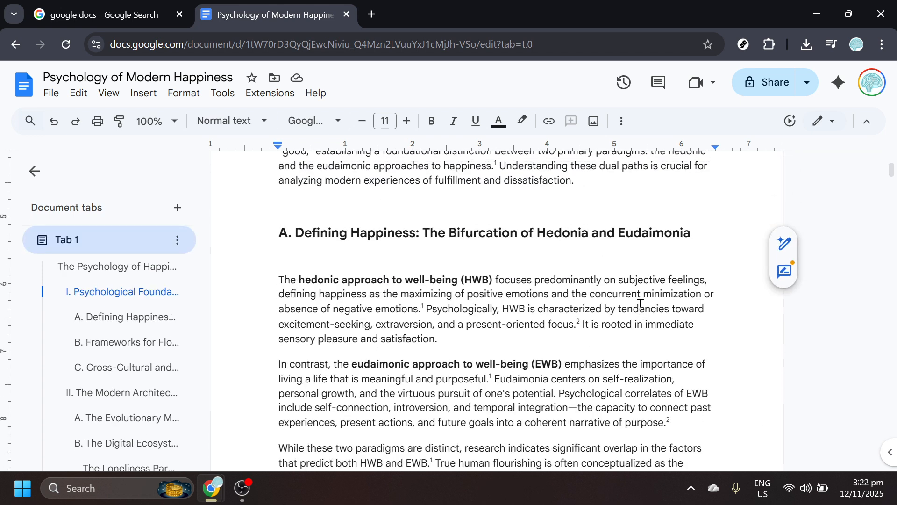
scroll(641, 304, "up", 1)
scroll(641, 304, "up", 1)
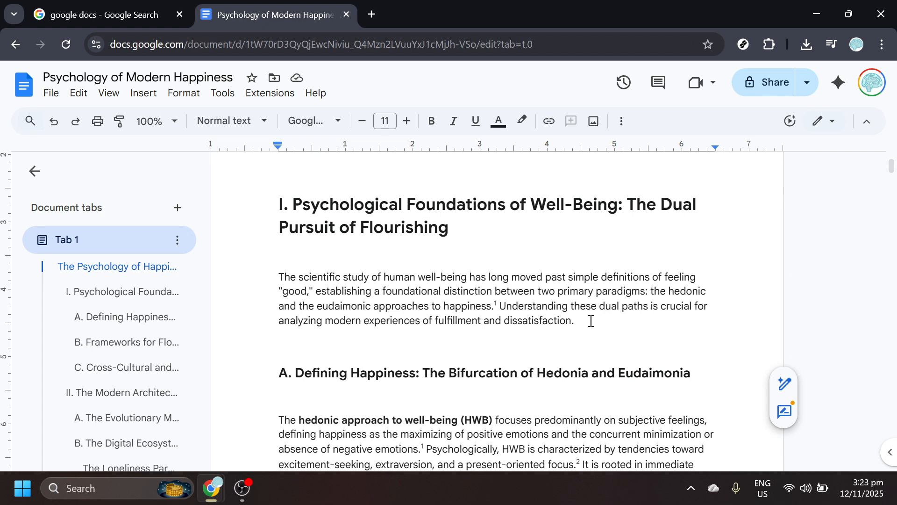
left_click_drag(588, 321, 277, 274)
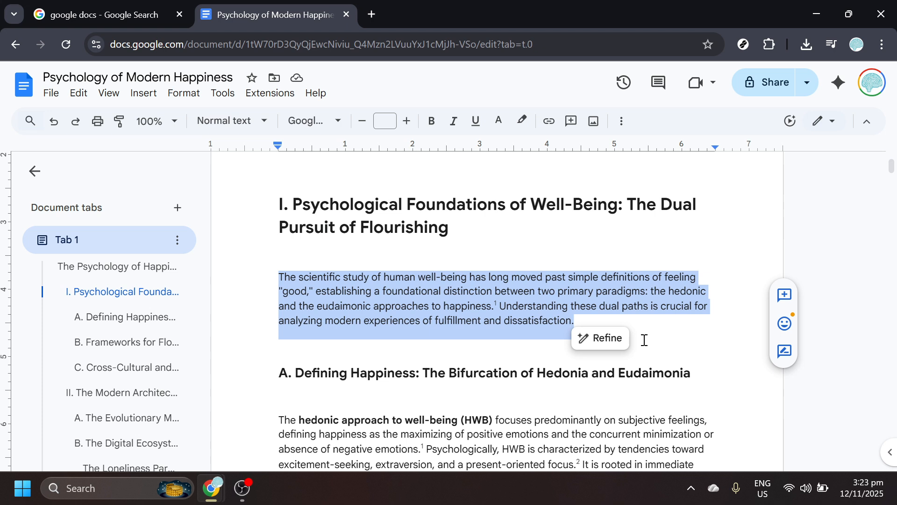
left_click(617, 345)
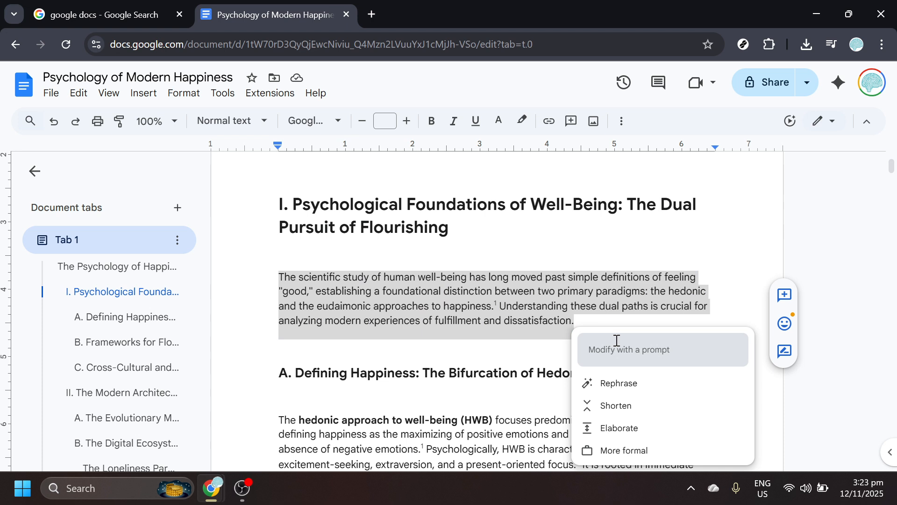
left_click(599, 384)
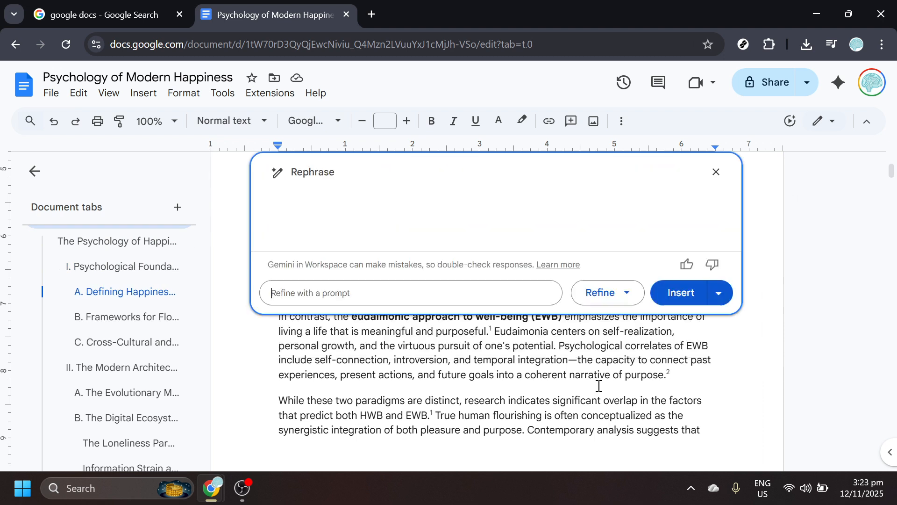
left_click(679, 301)
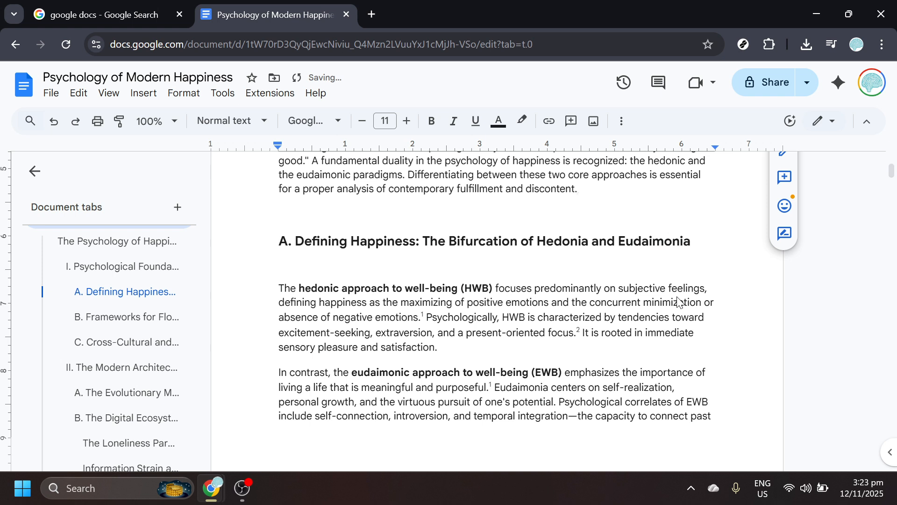
scroll(640, 332, "up", 3)
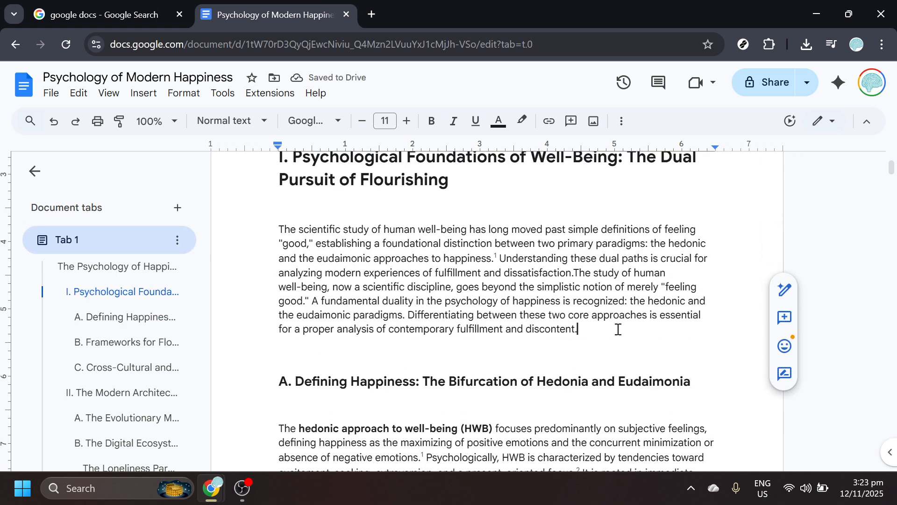
left_click_drag(615, 329, 284, 216)
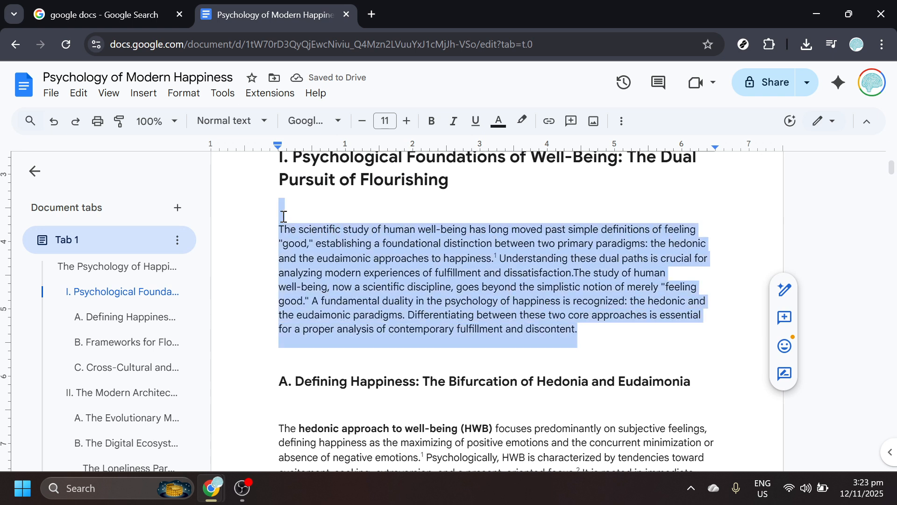
left_click(497, 334)
Step: Generate a Shorten version of the hedonic approach (HWB) paragraph in section A with Refine and insert it
scroll(497, 335, "down", 3)
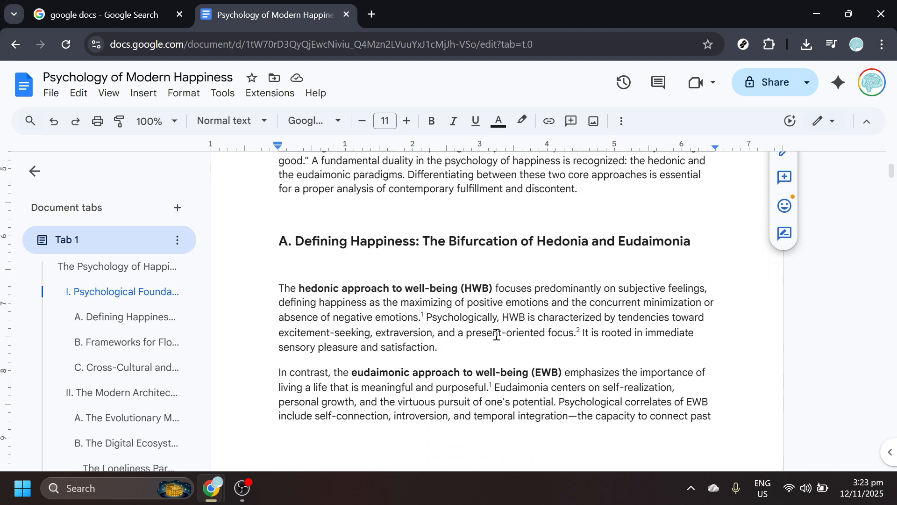
left_click_drag(525, 349, 274, 286)
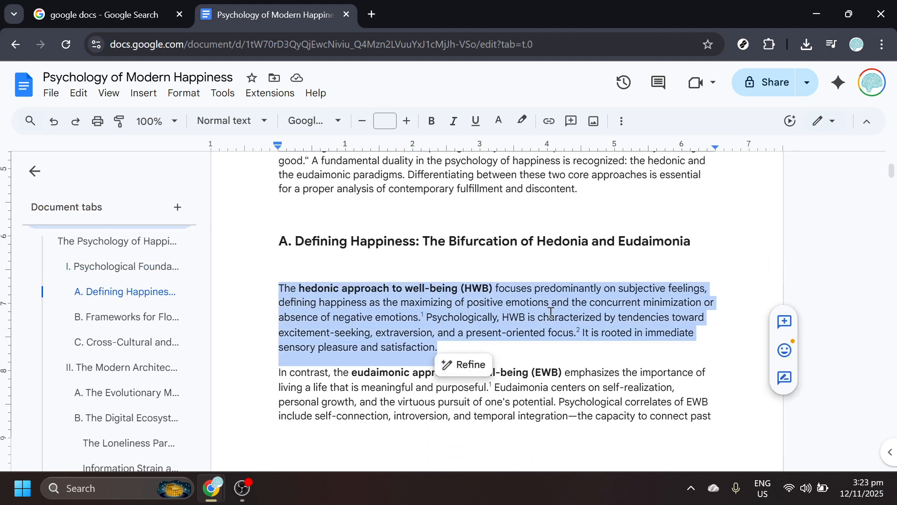
left_click(477, 371)
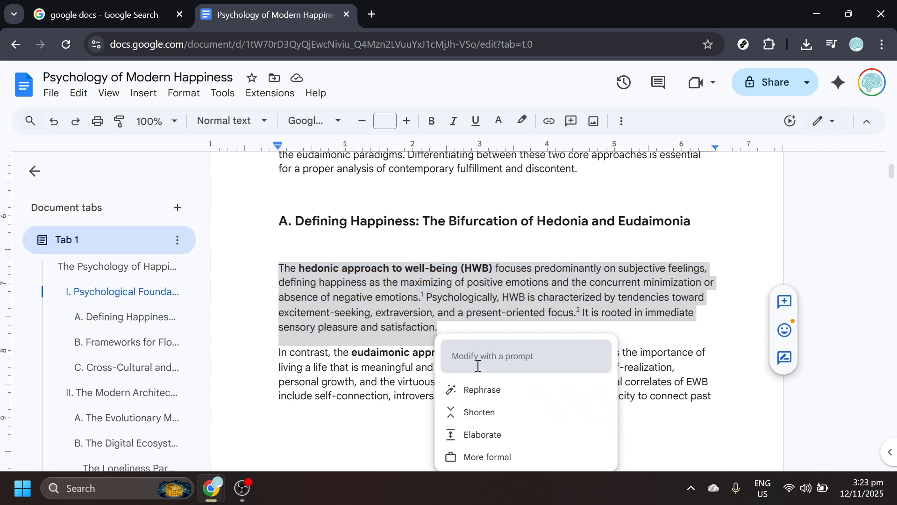
left_click(505, 416)
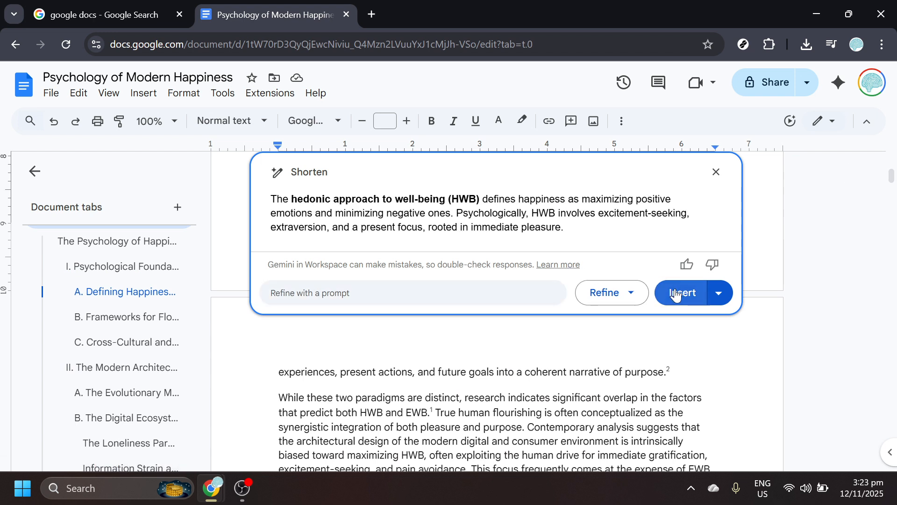
left_click(676, 294)
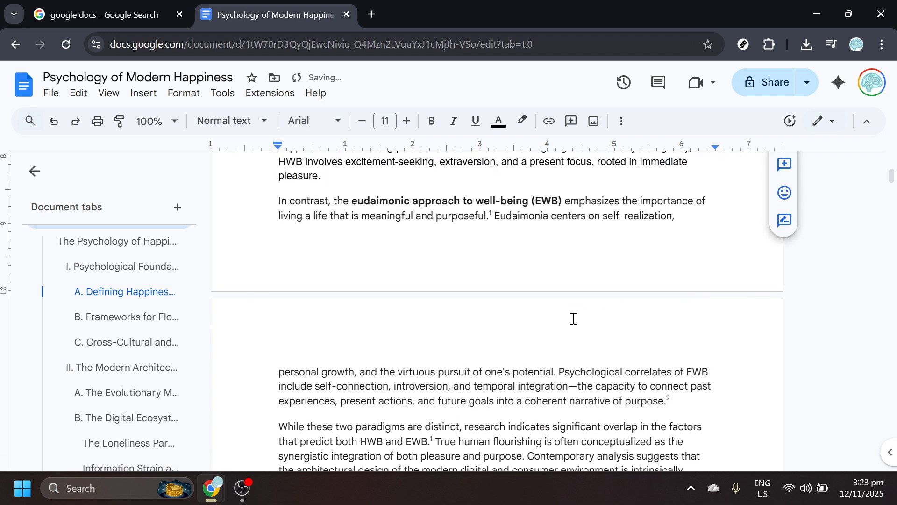
scroll(574, 316, "up", 3)
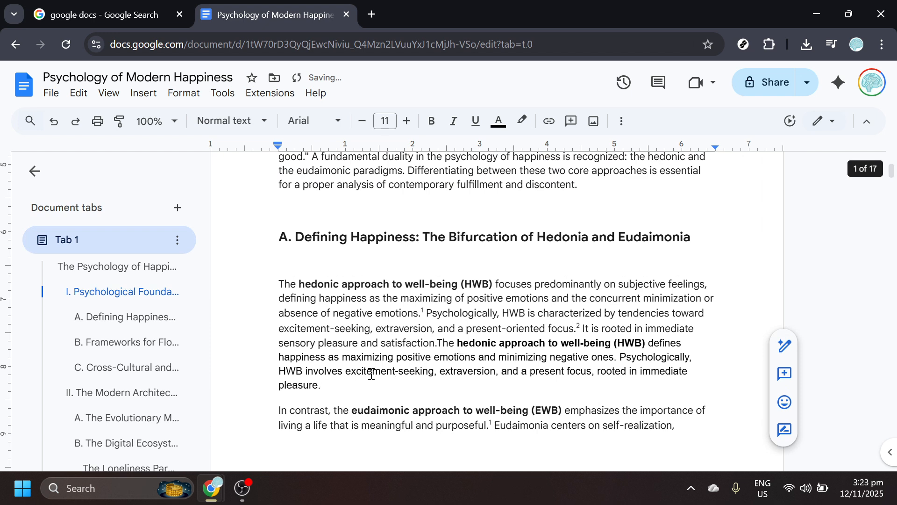
Step: Generate an Elaborate version of the paragraph beginning "While these two paradigms are distinct" with Refine and insert it
scroll(355, 376, "down", 6)
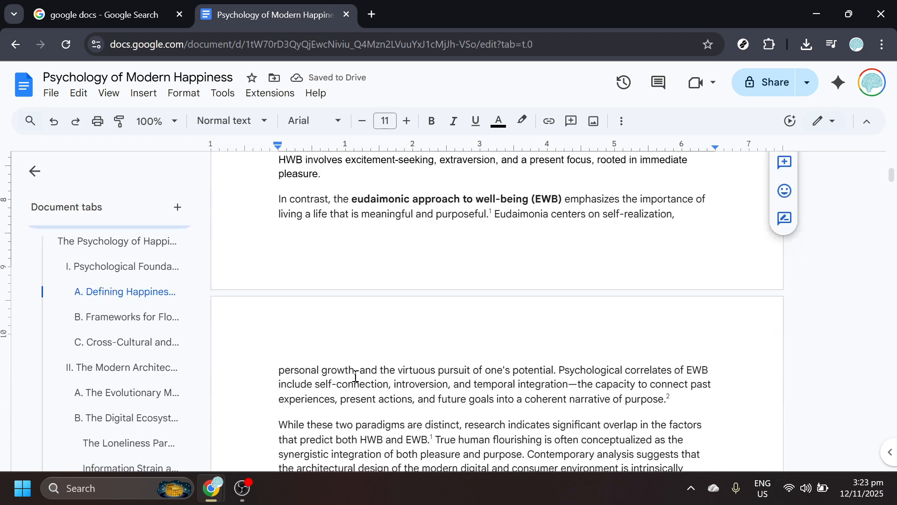
scroll(354, 374, "down", 3)
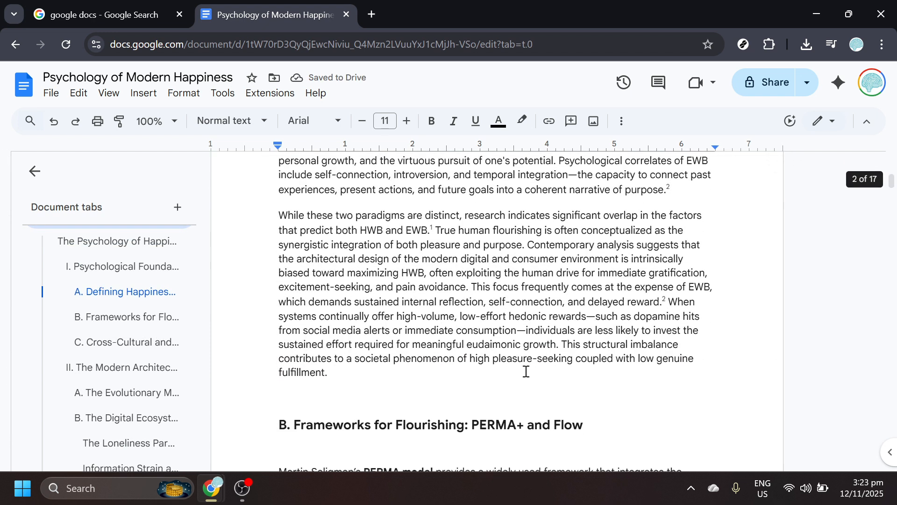
left_click_drag(477, 370, 266, 221)
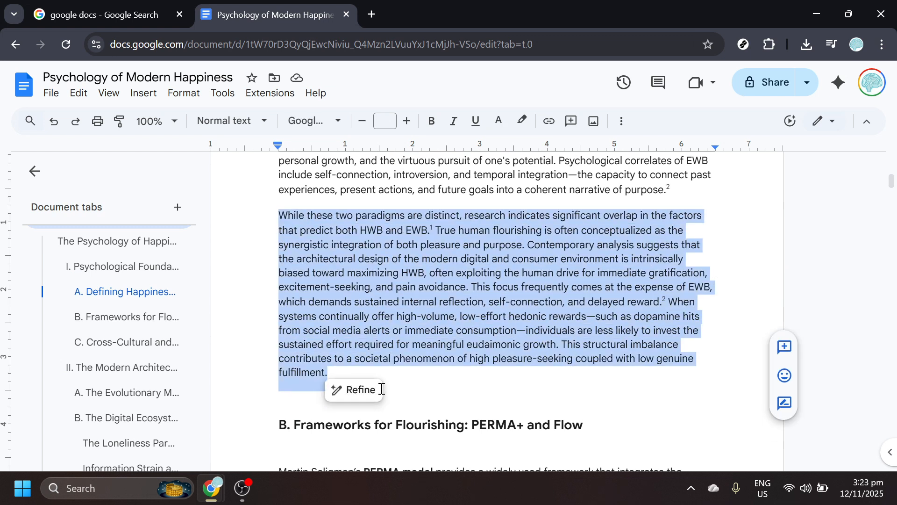
left_click(369, 390)
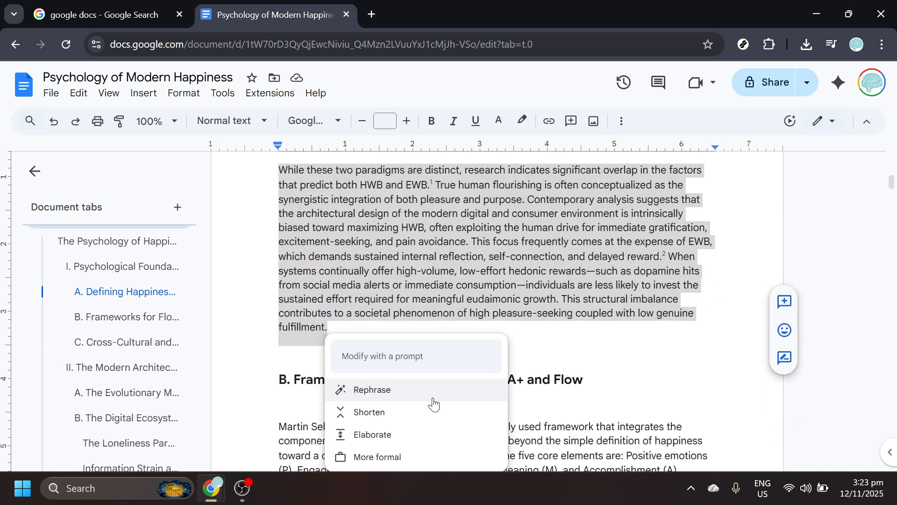
left_click(411, 433)
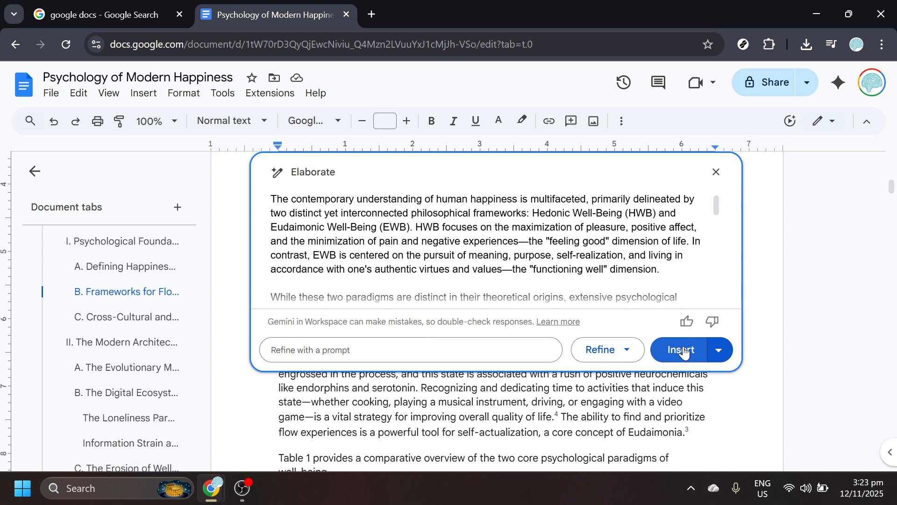
left_click(681, 350)
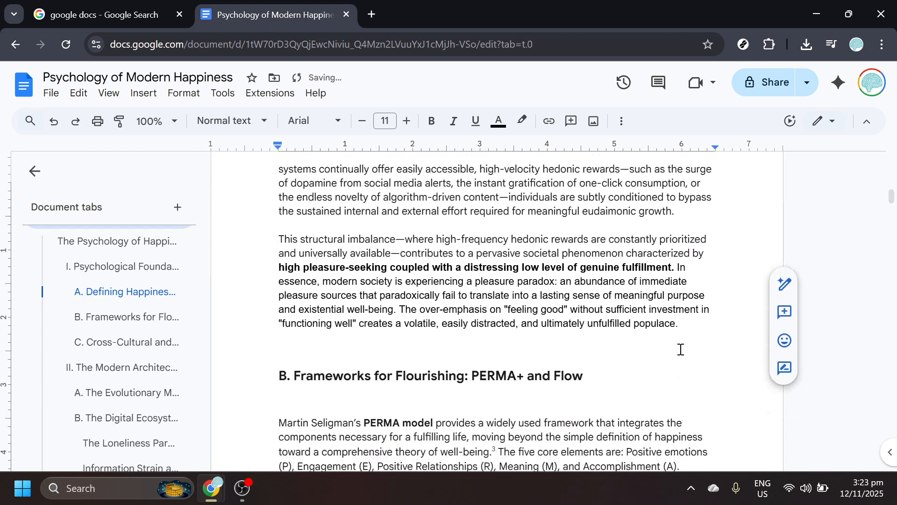
Step: Generate a More formal version of the PERMA model paragraph in section B with Refine, insert it and review the inserted text
scroll(681, 350, "down", 4)
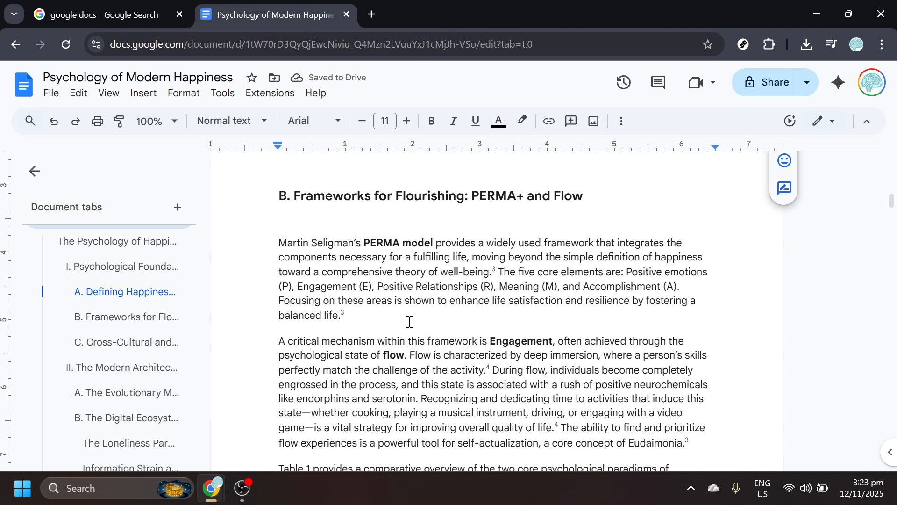
left_click_drag(389, 318, 258, 245)
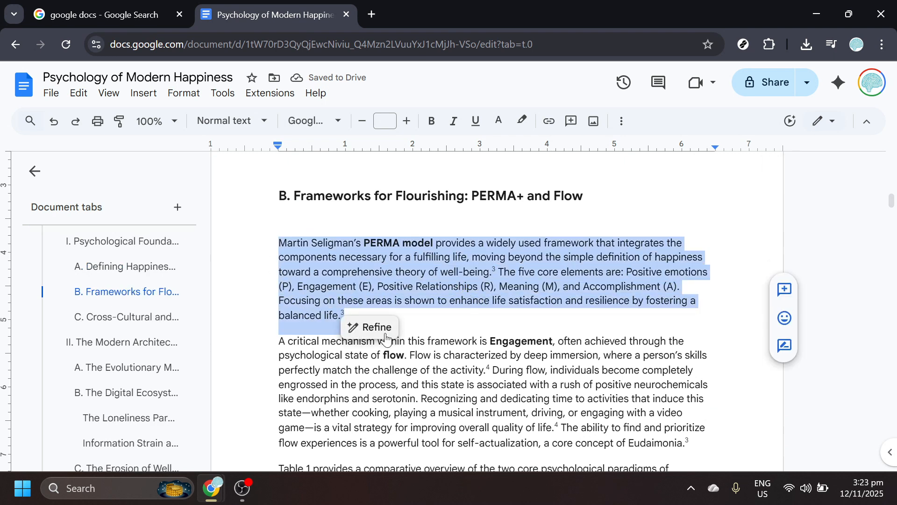
left_click(385, 334)
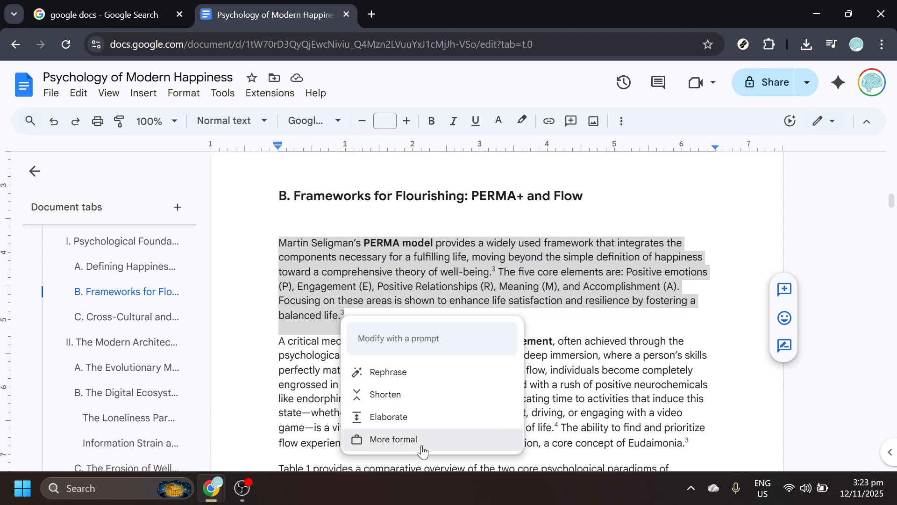
left_click(422, 446)
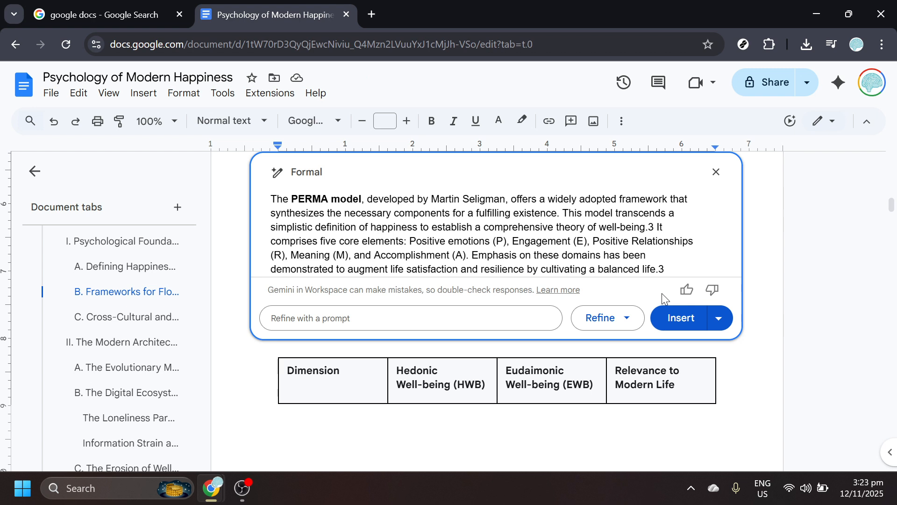
left_click(671, 321)
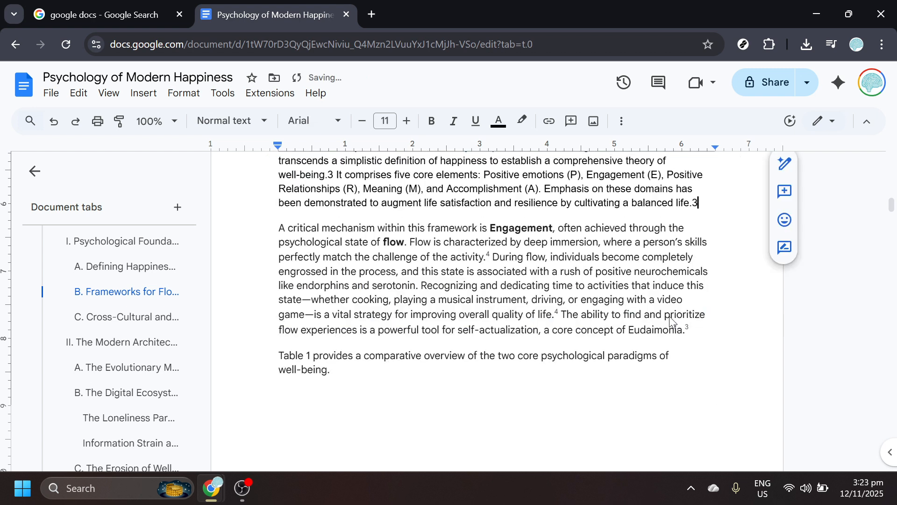
scroll(671, 321, "up", 2)
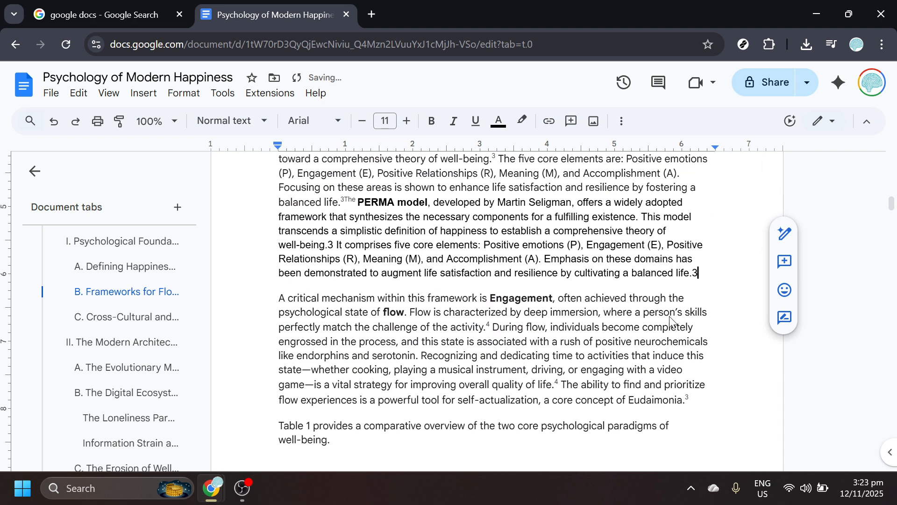
scroll(670, 322, "up", 2)
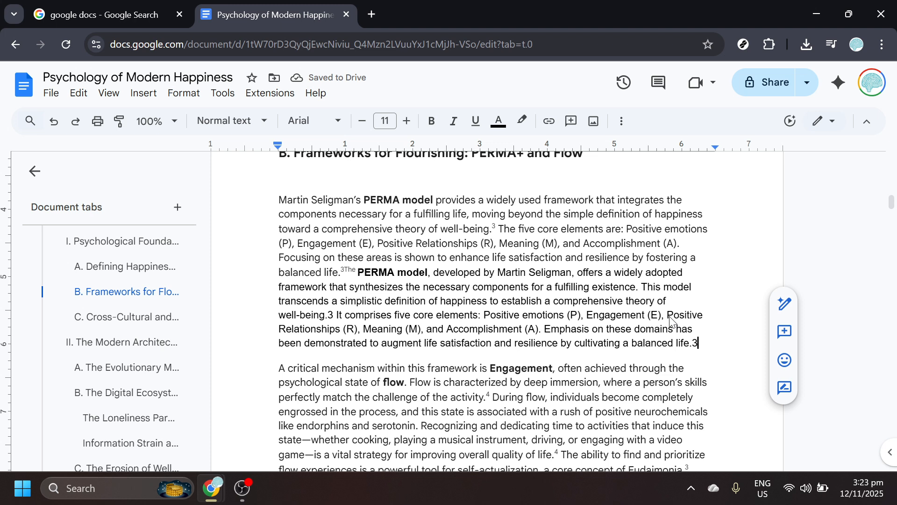
scroll(671, 322, "down", 2)
scroll(670, 321, "up", 2)
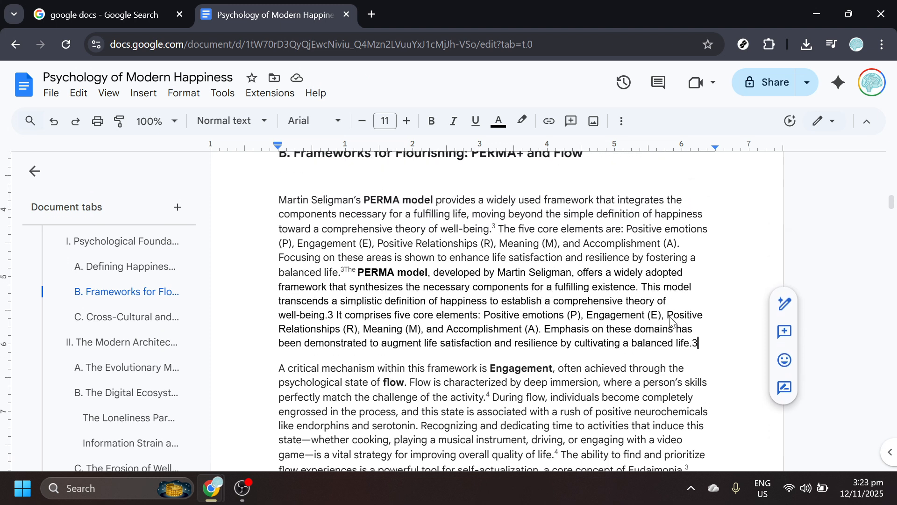